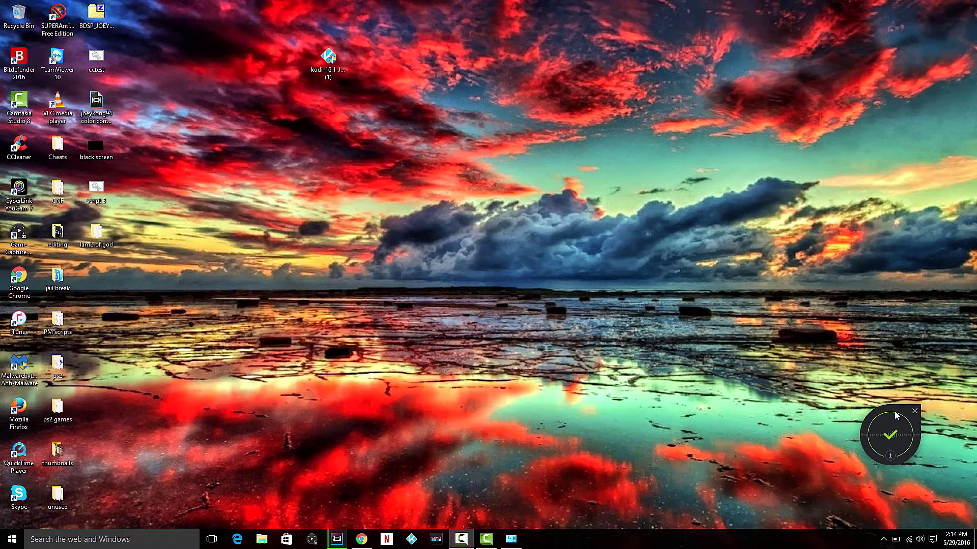
Switch to Chrome to view the Kodi v16.1 downloads page, and return to the desktop
drag(894, 410, 936, 471)
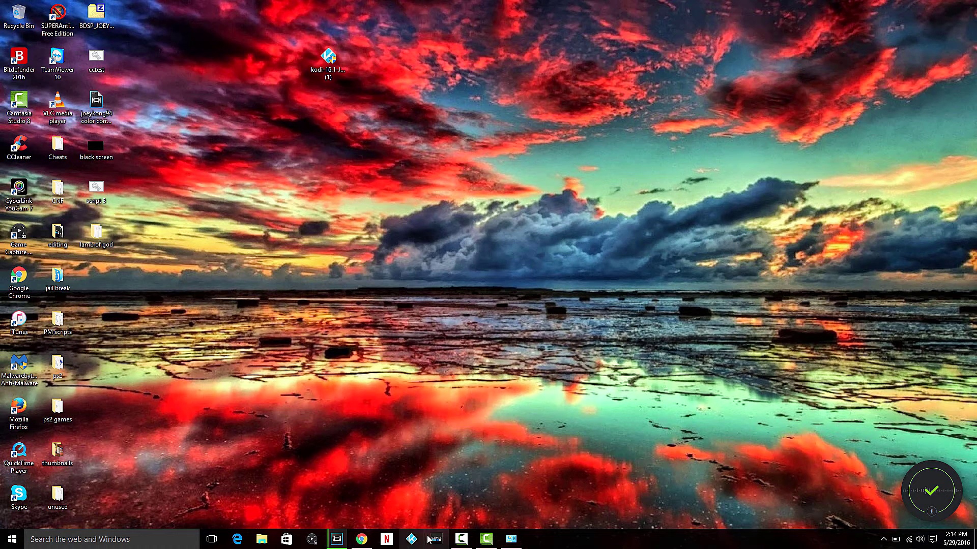
click(362, 539)
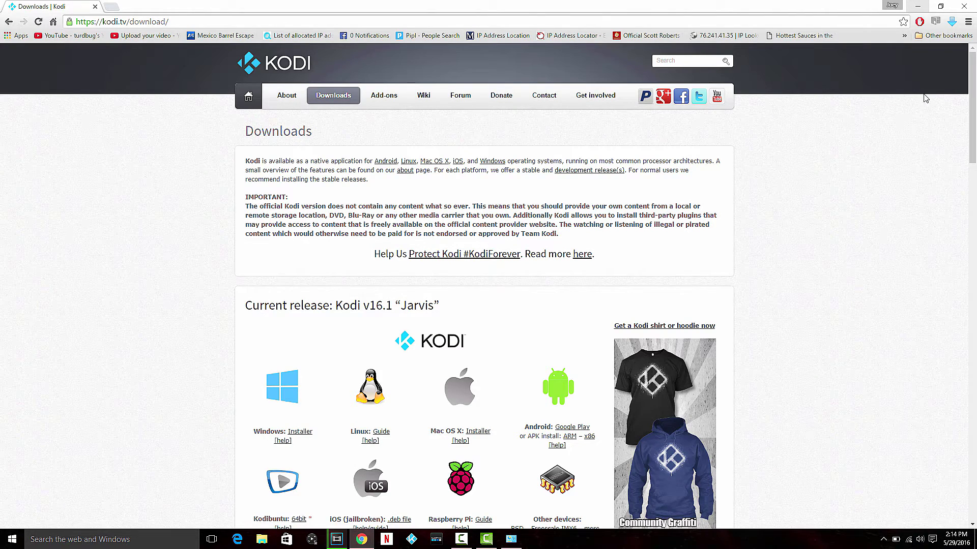
click(919, 7)
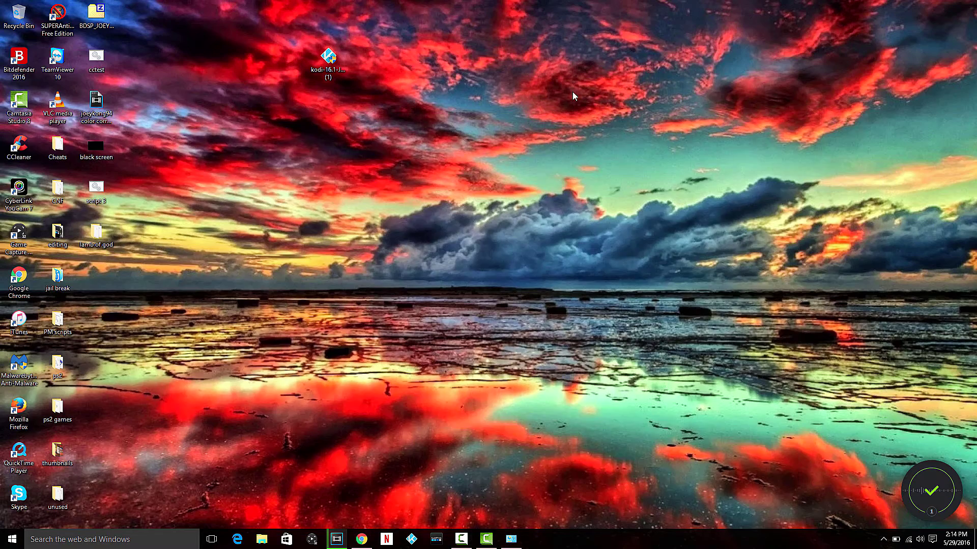
Run the Kodi 16.1 installer from the desktop and install it with the Full component set and default Kodi Start Menu folder
click(330, 58)
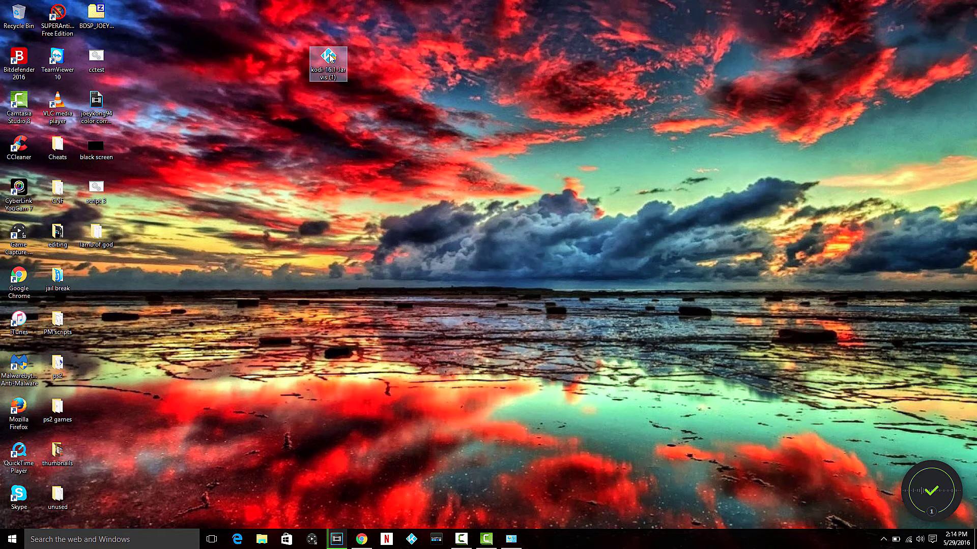
double_click(329, 57)
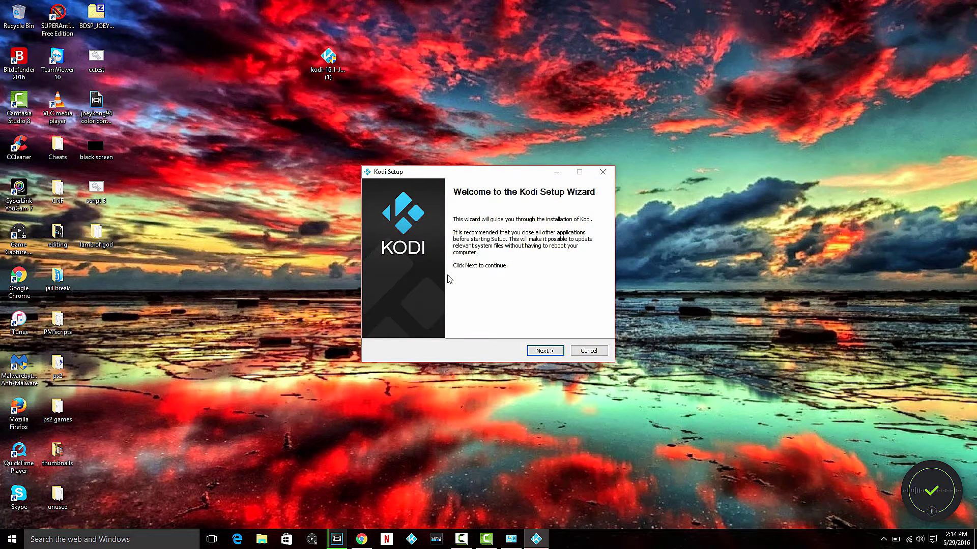
click(544, 355)
click(544, 355)
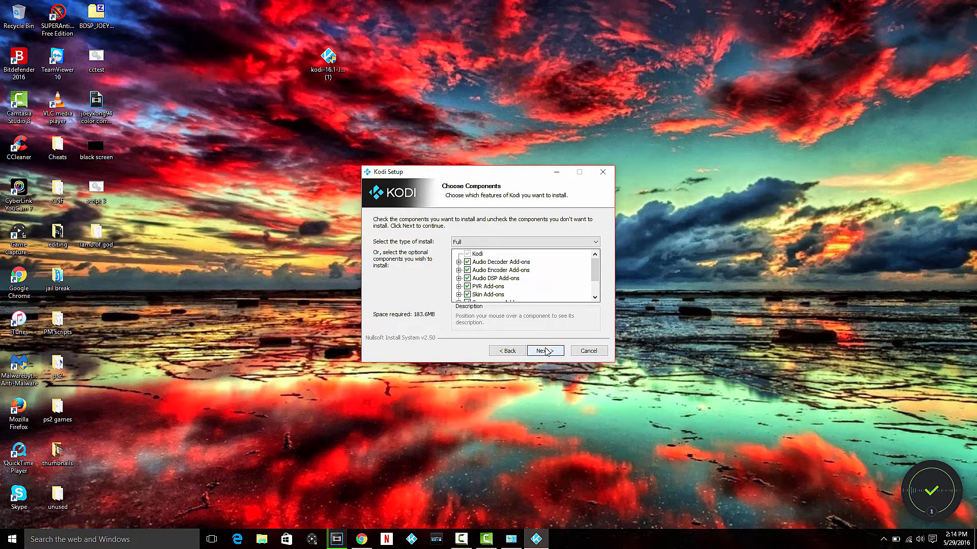
click(546, 351)
click(548, 352)
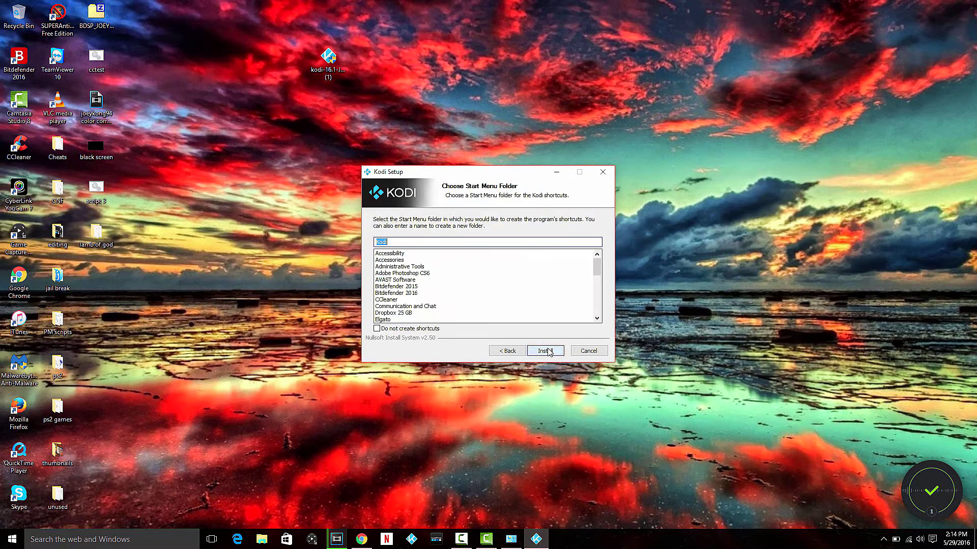
click(548, 351)
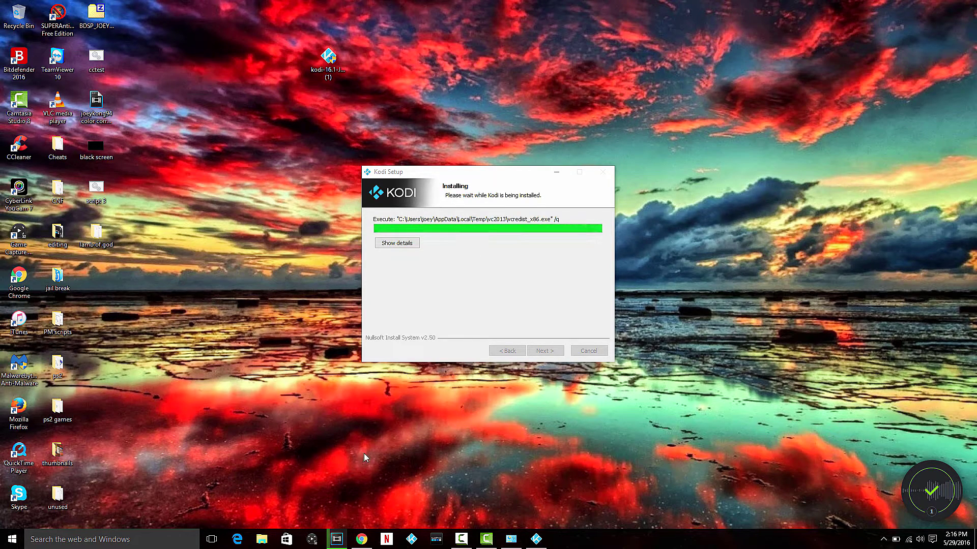
Finish the Kodi setup wizard with the Run Kodi option enabled so Kodi launches
mouse_move(337, 538)
mouse_move(343, 482)
mouse_move(910, 502)
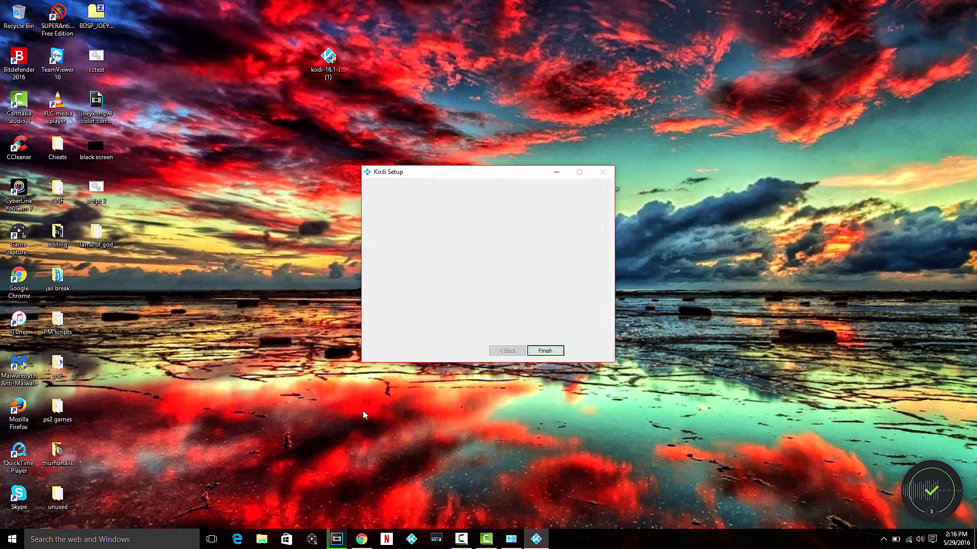
click(456, 258)
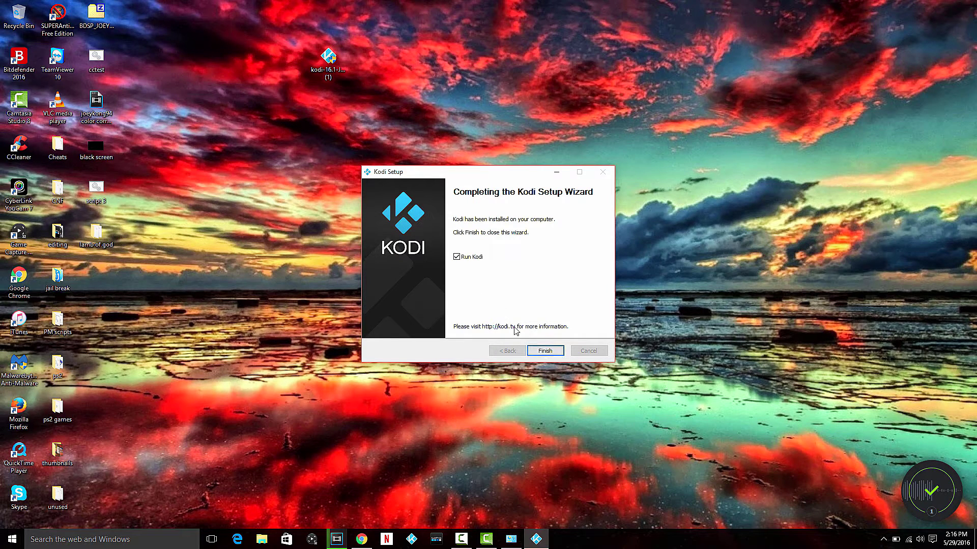
click(539, 355)
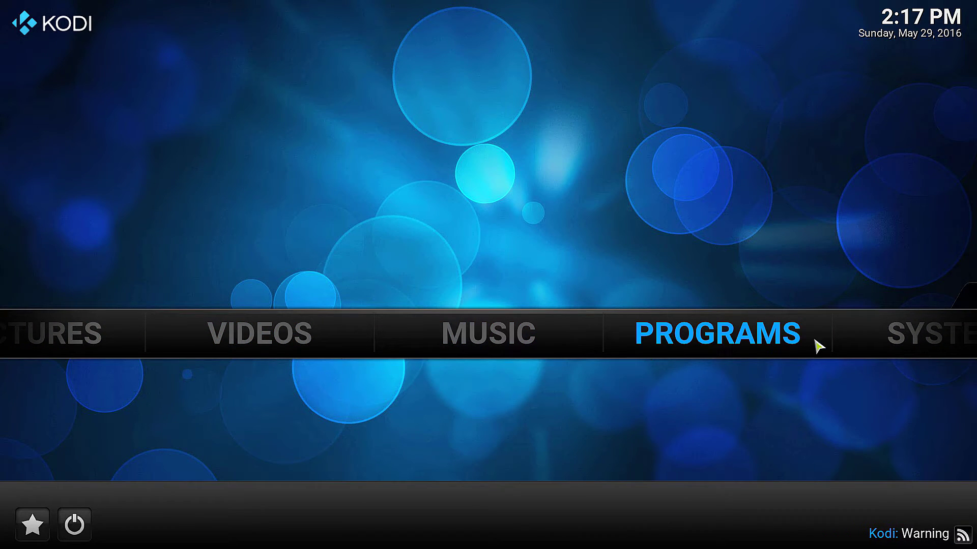
mouse_move(788, 343)
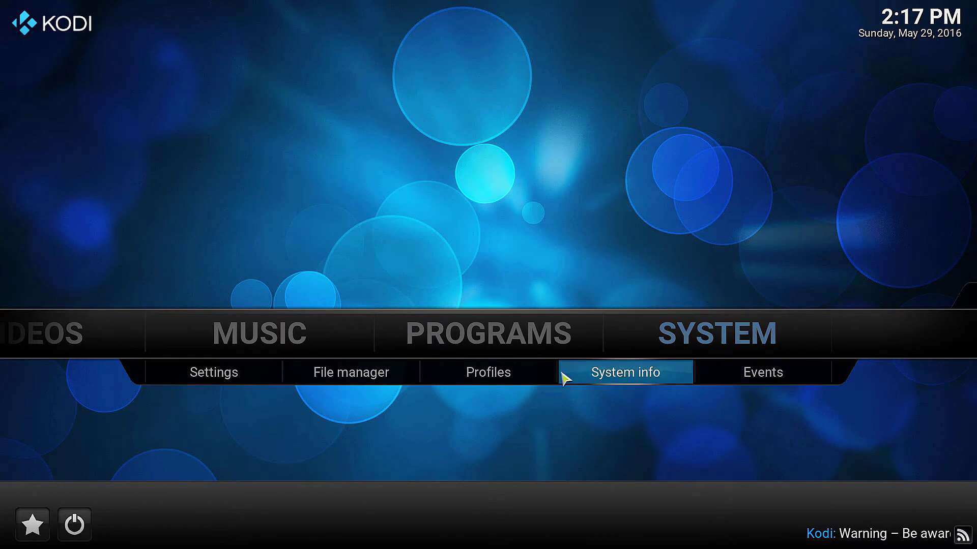
click(371, 373)
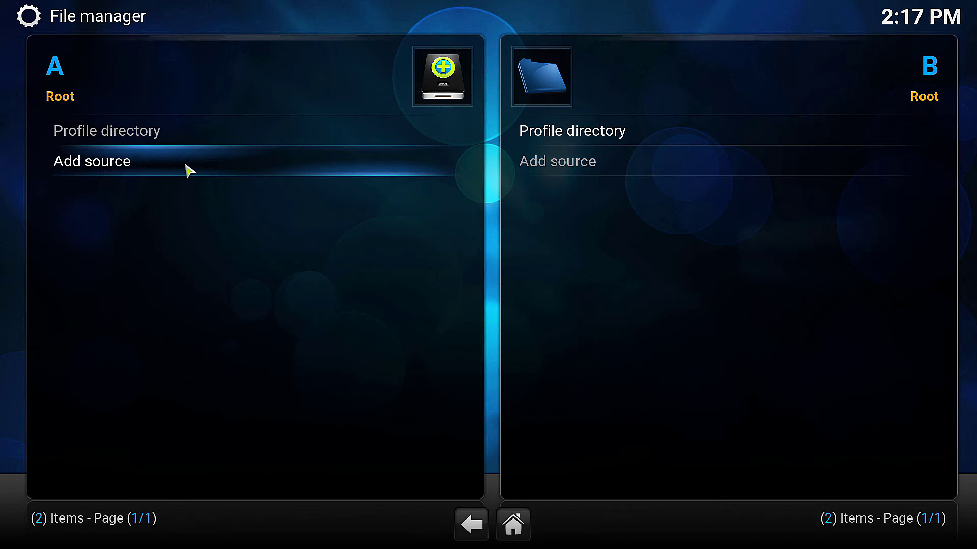
click(148, 156)
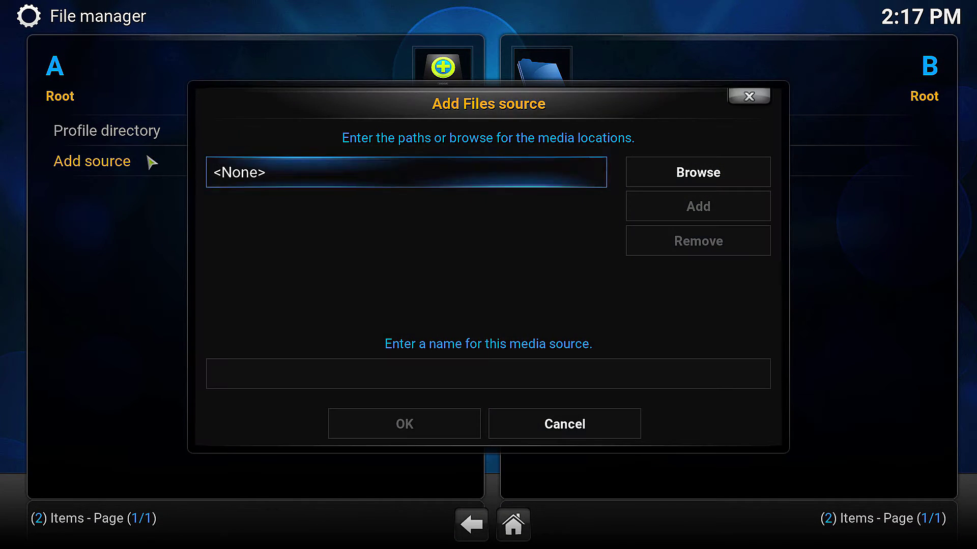
click(253, 183)
text(h)
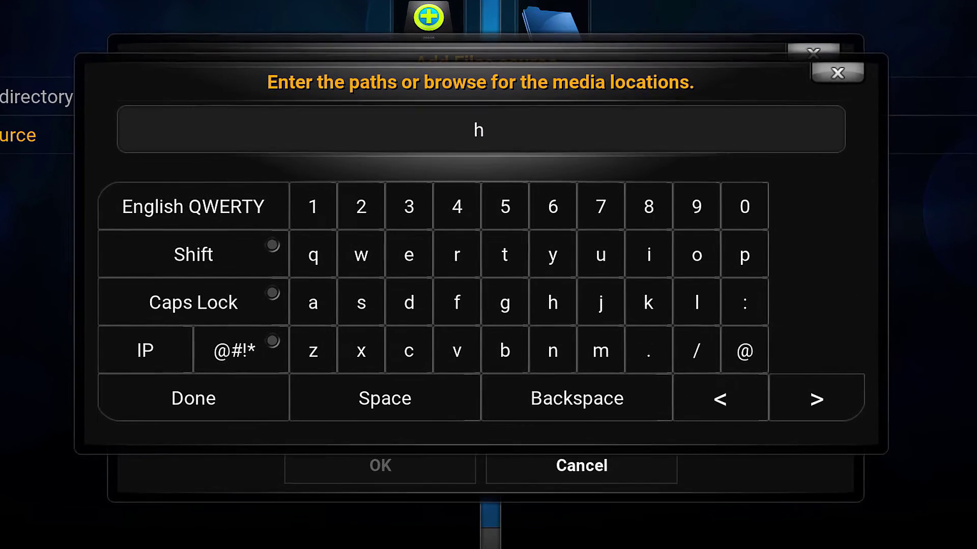
text(ttp)
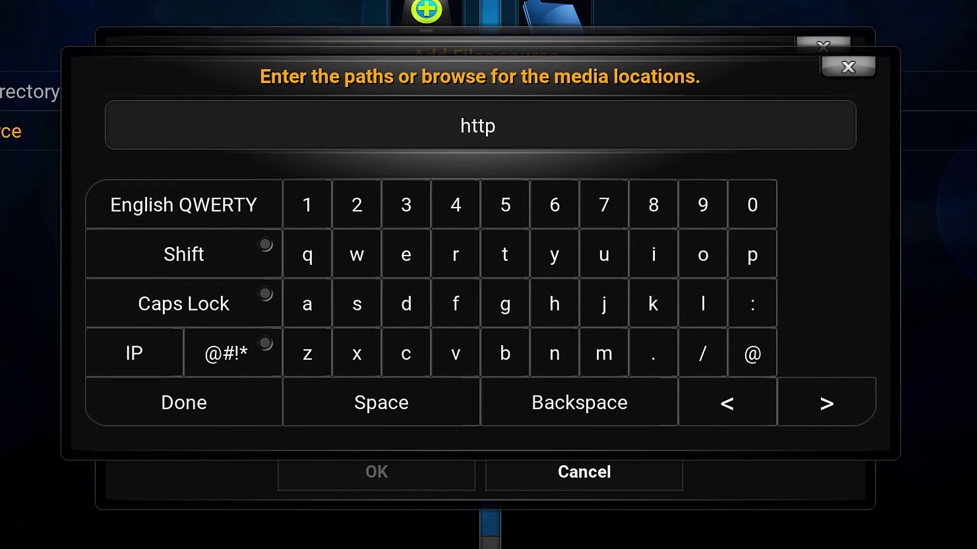
text(://)
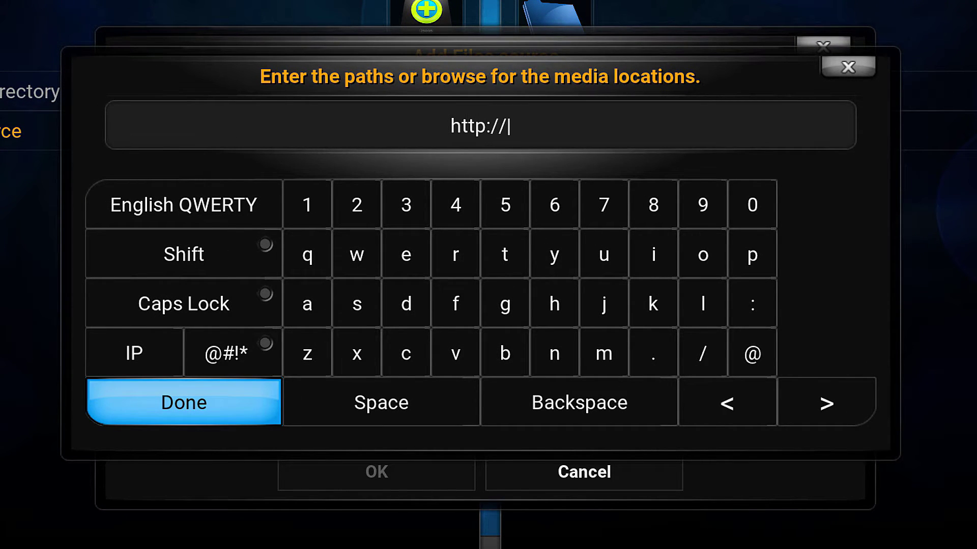
text(fusion)
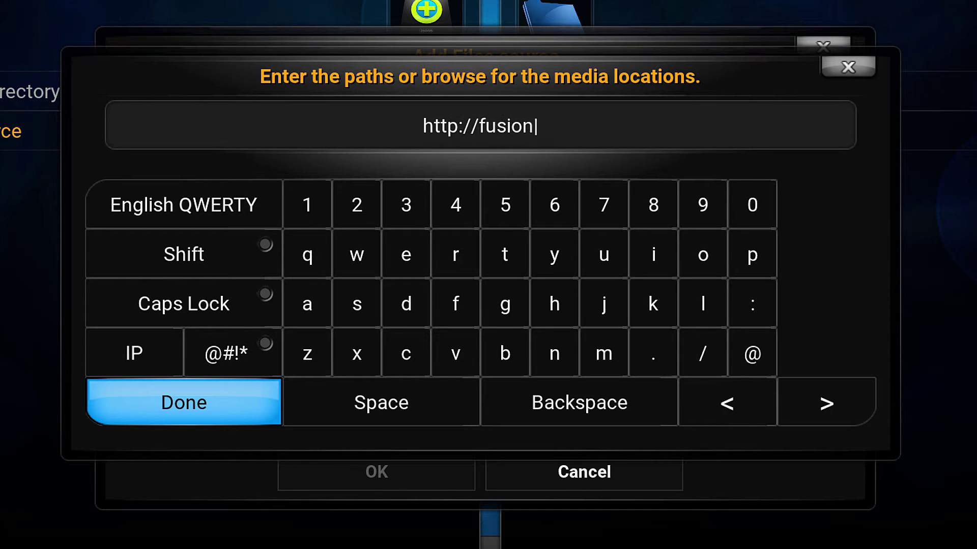
text(.tvadd)
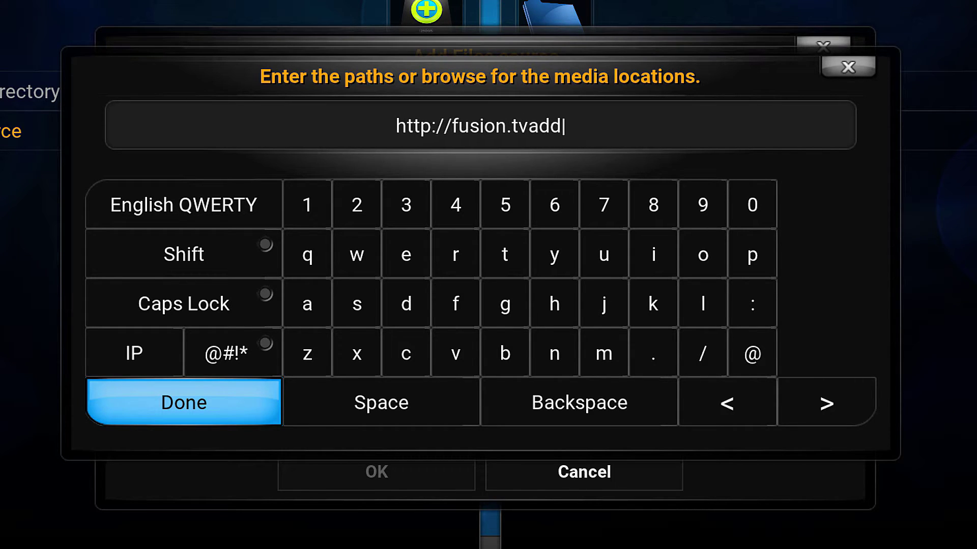
text(ons.ag)
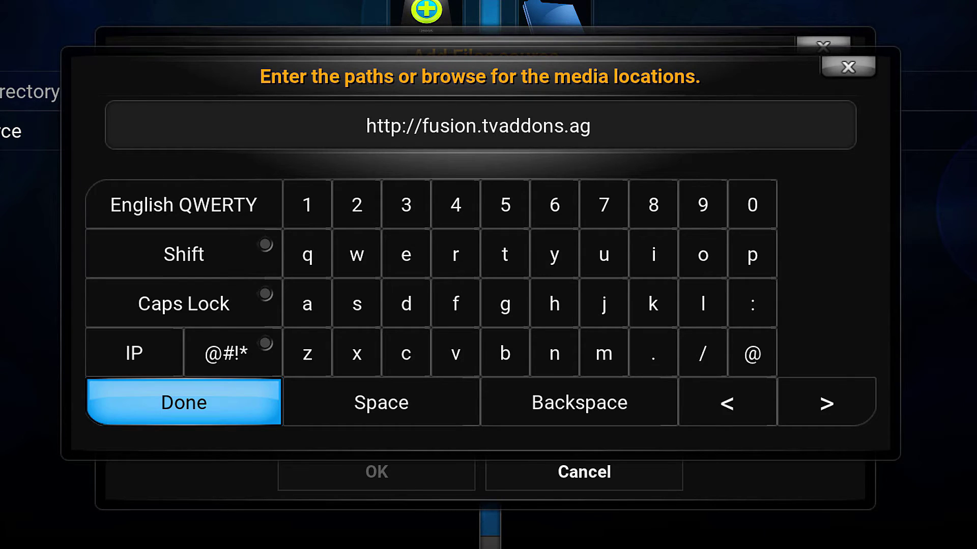
key(Return)
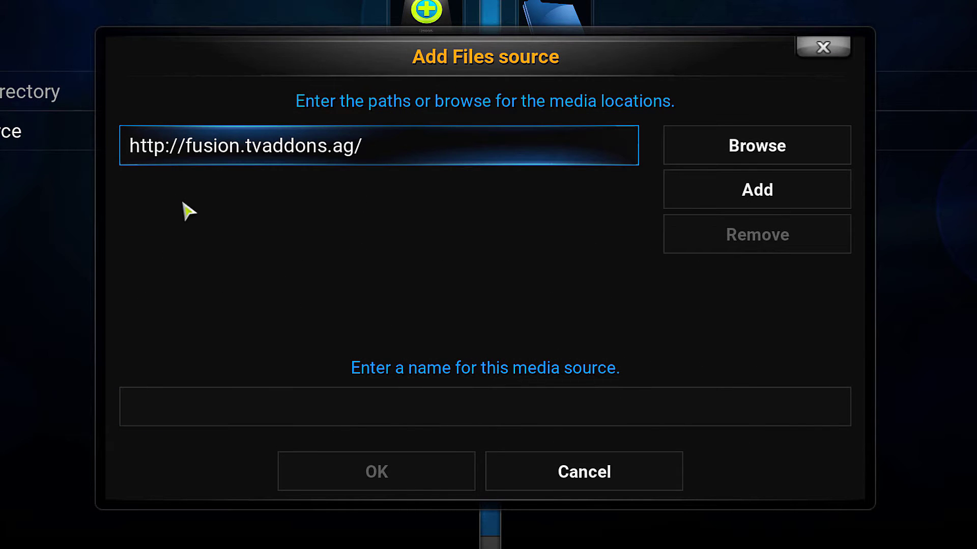
Name the new media source fusion and save it
click(227, 394)
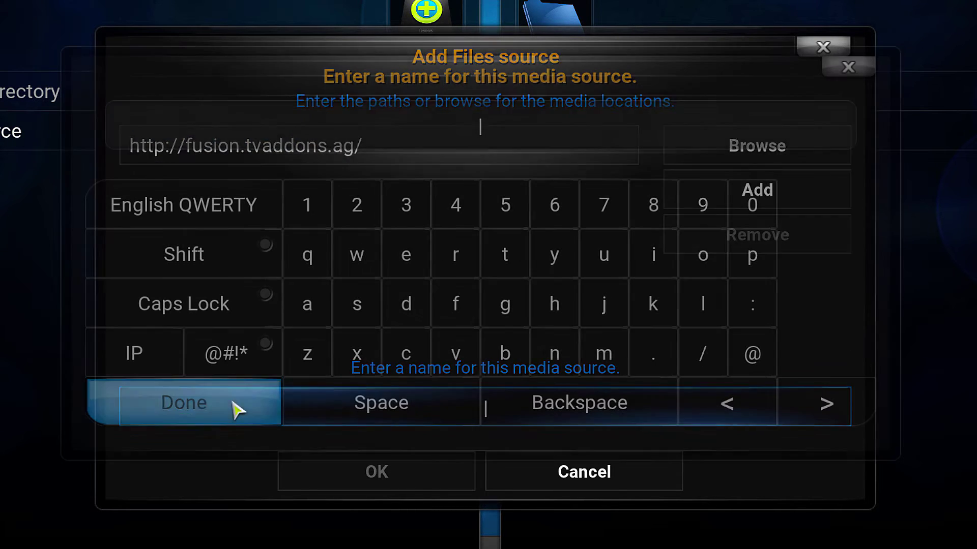
text(fuisio)
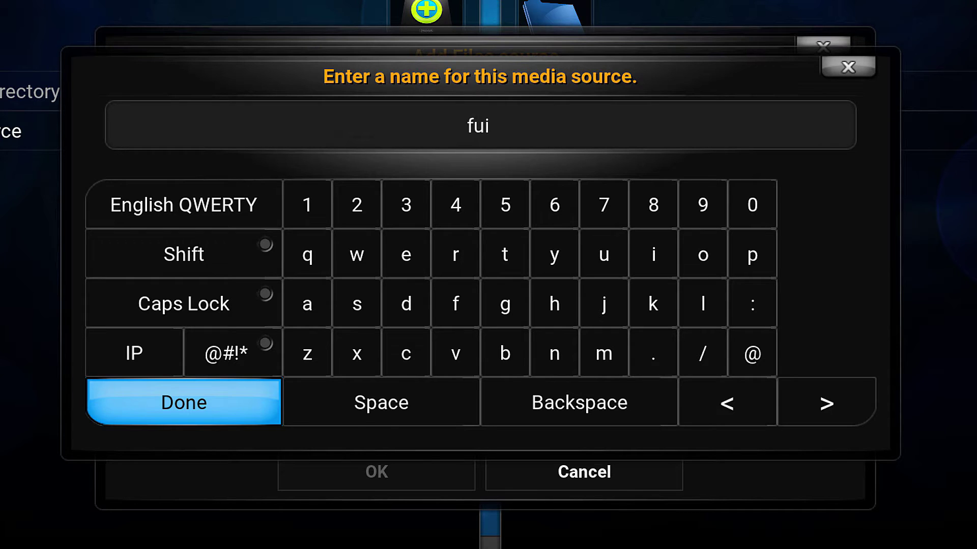
key(BackSpace)
key(BackSpace)
key(BackSpace)
key(BackSpace)
text(sion)
key(Return)
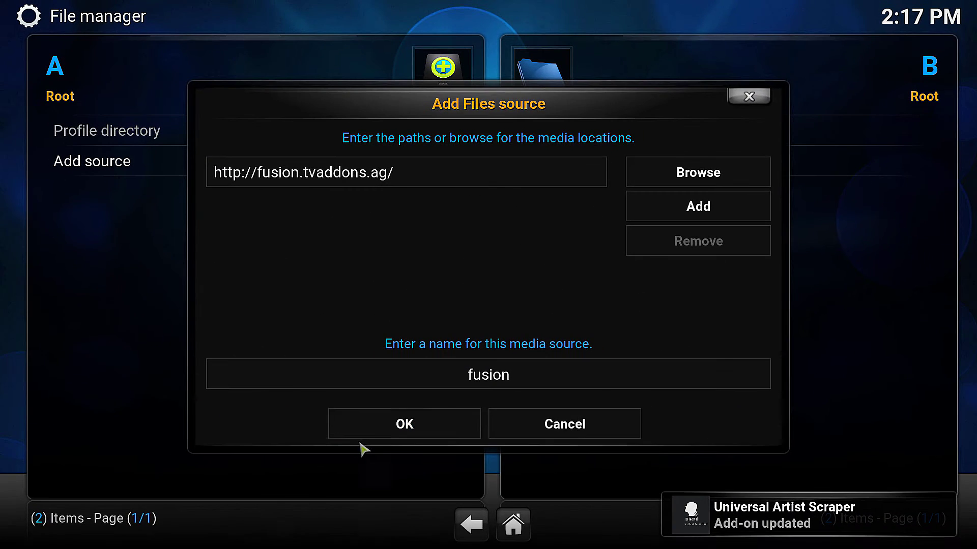
click(377, 470)
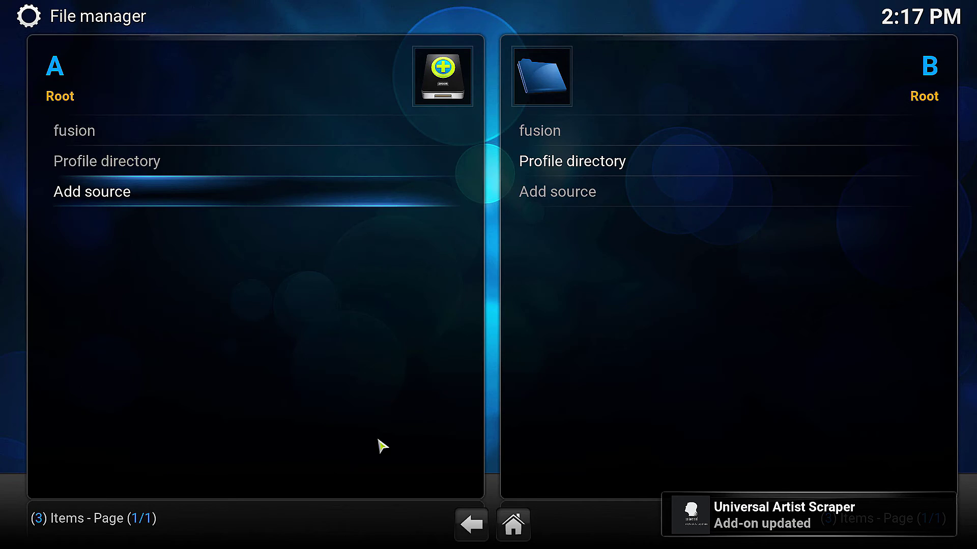
Install the add-on plugin.video.hubwizard-1.2.0.zip from the start-here folder of the fusion source through the system add-on settings
click(510, 521)
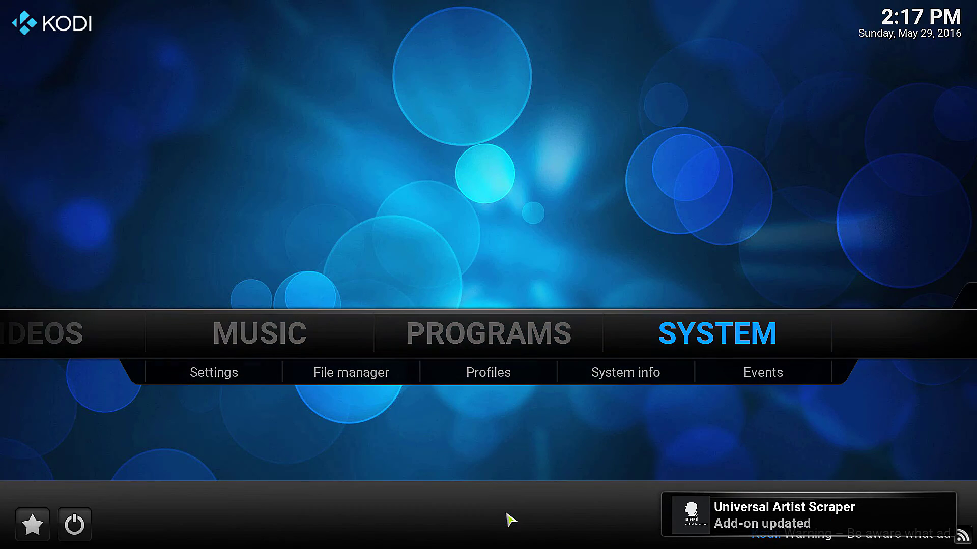
click(758, 331)
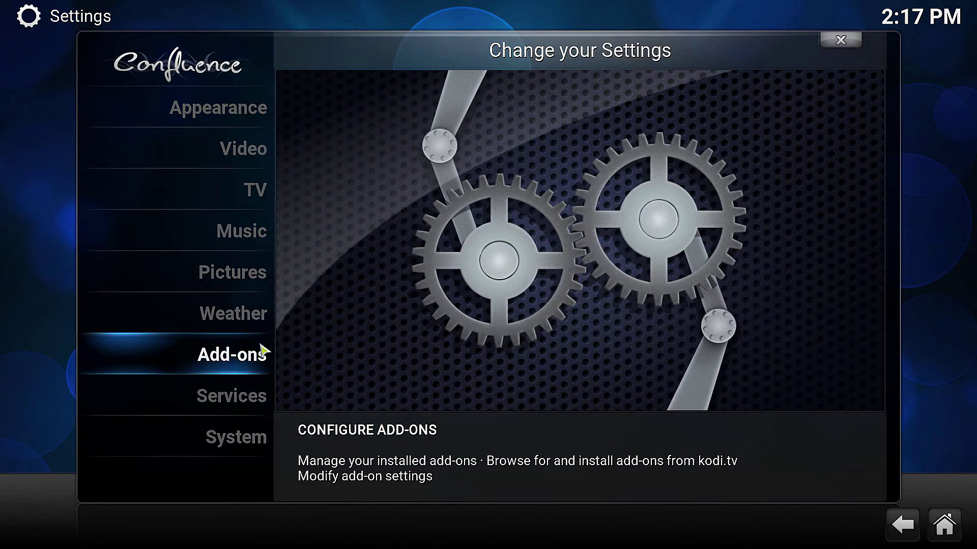
click(262, 349)
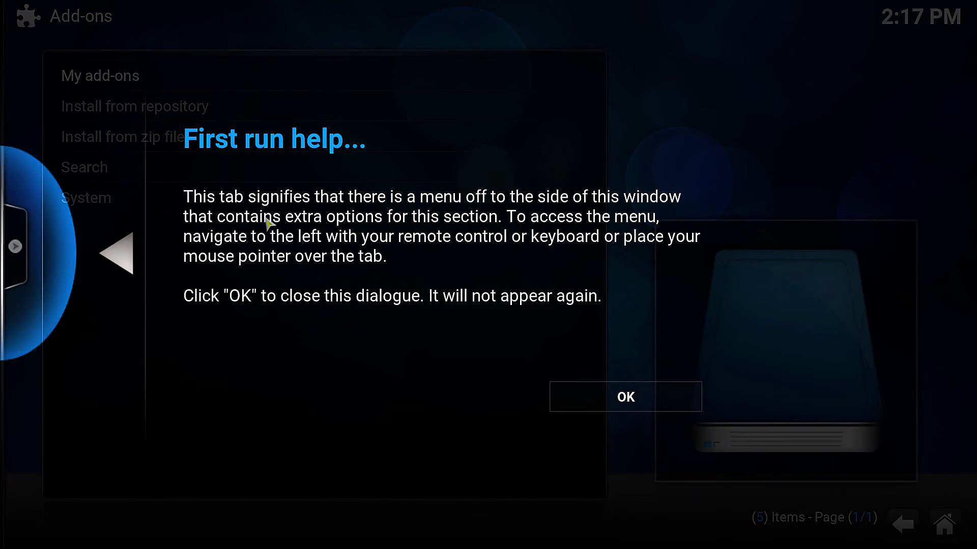
click(621, 402)
click(151, 148)
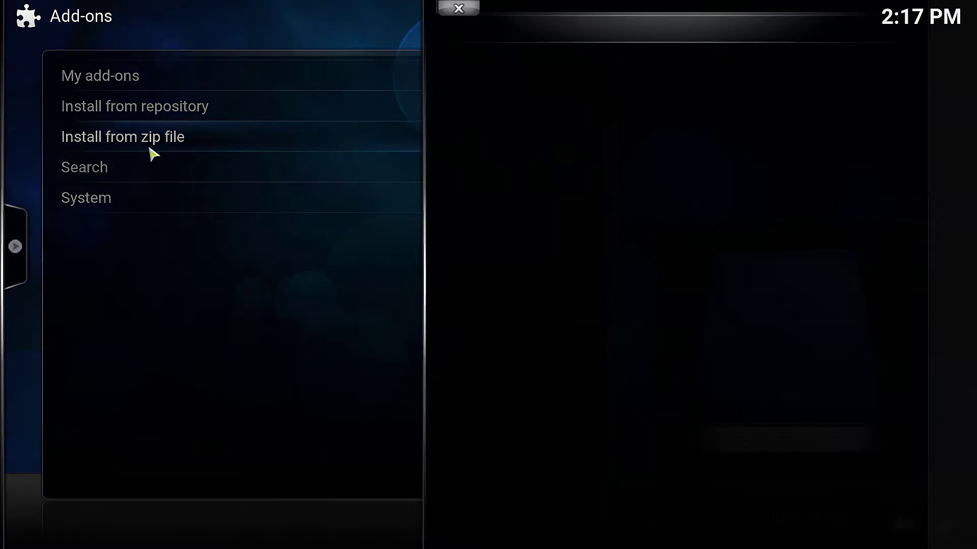
click(316, 160)
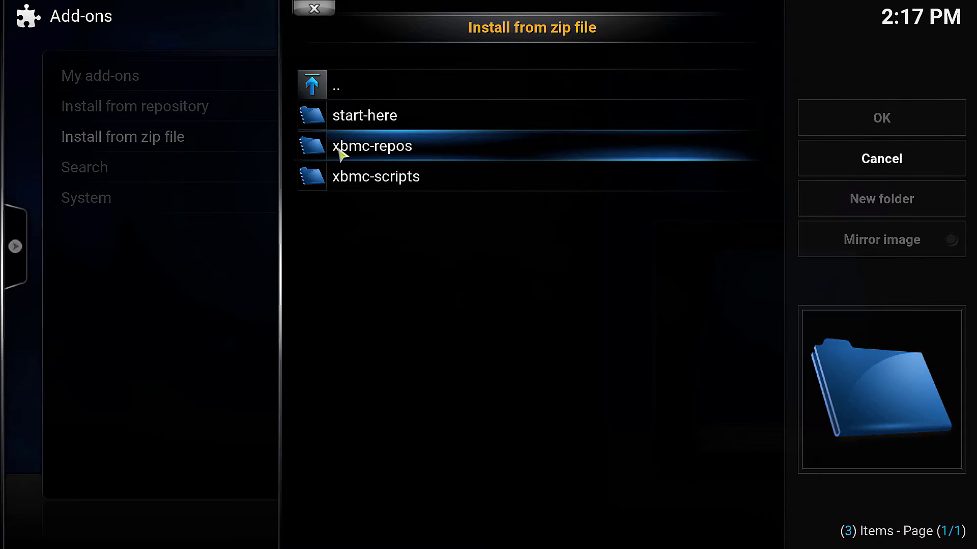
click(371, 130)
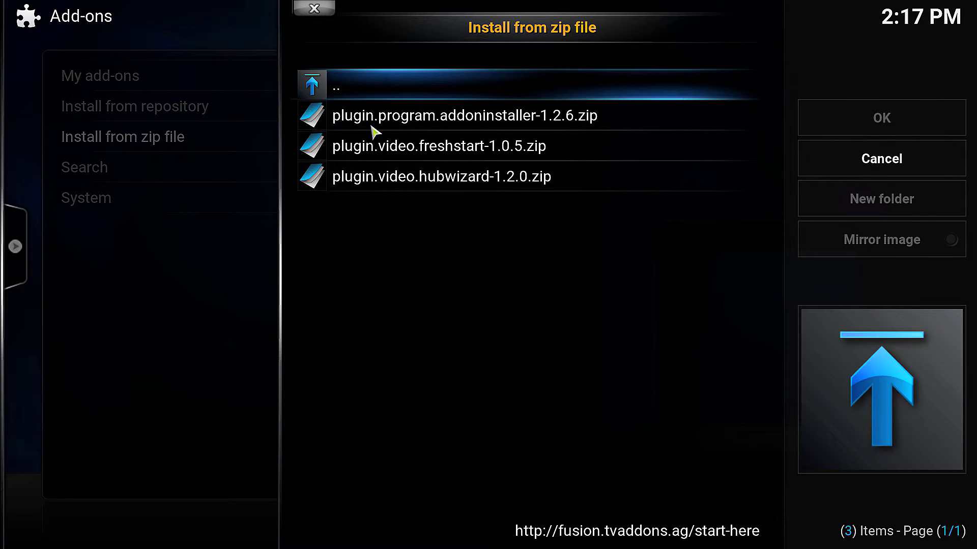
click(403, 181)
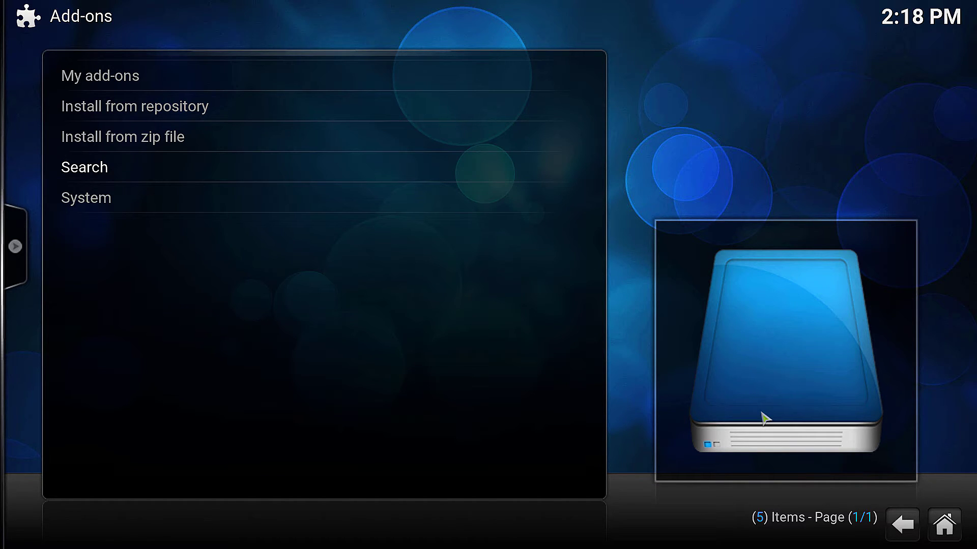
Return to the home screen and open Config Wizard from the program add-ons
click(952, 533)
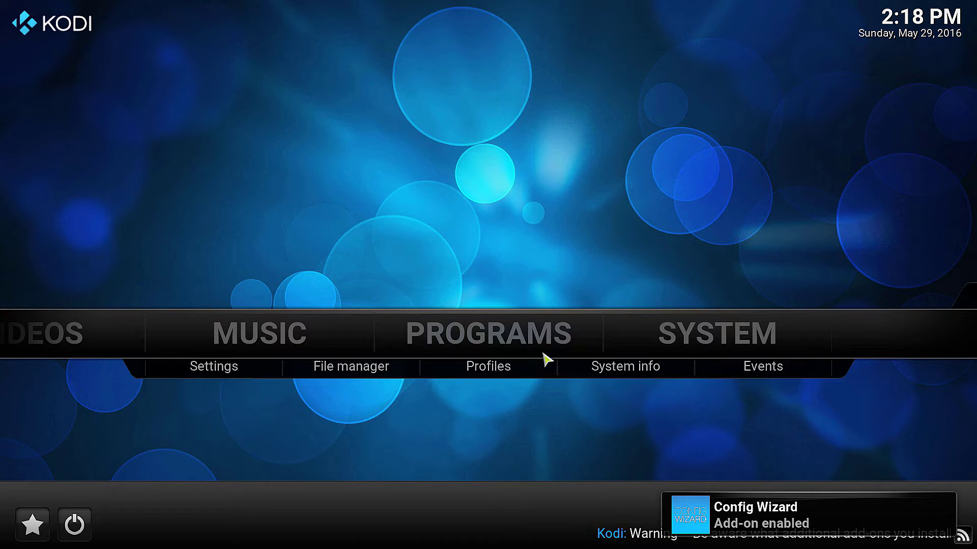
click(549, 342)
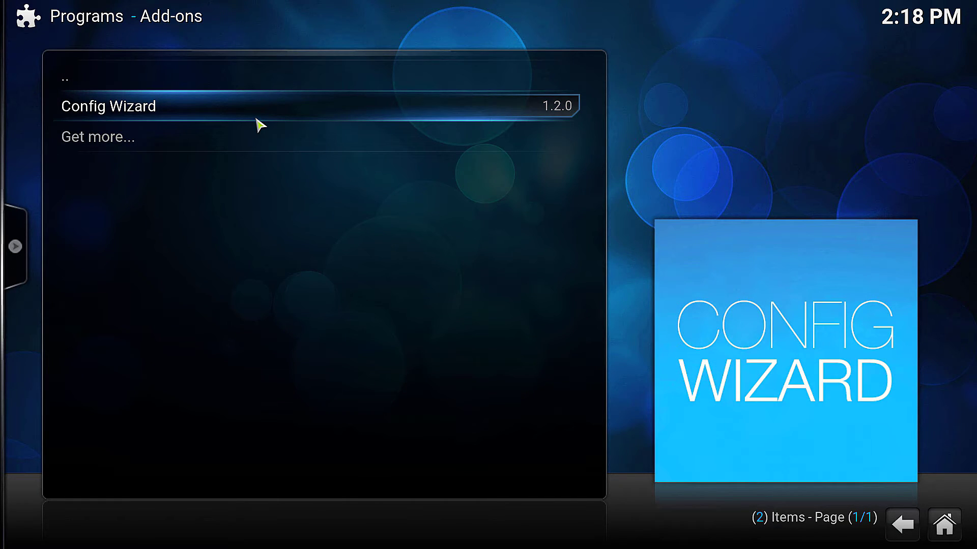
click(258, 125)
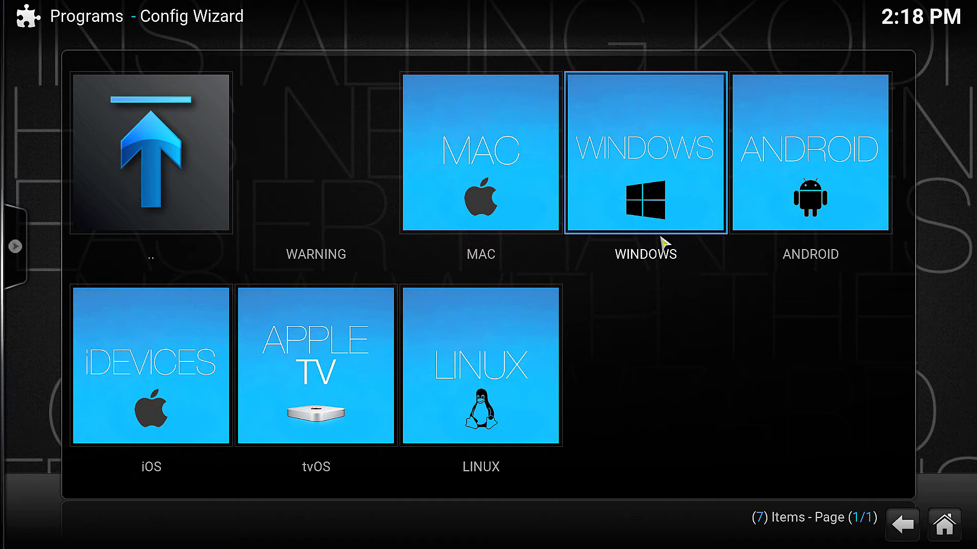
Run the Windows configuration in Config Wizard, accept the TVADDONS.AG add-on customization and close the completion notice
click(655, 216)
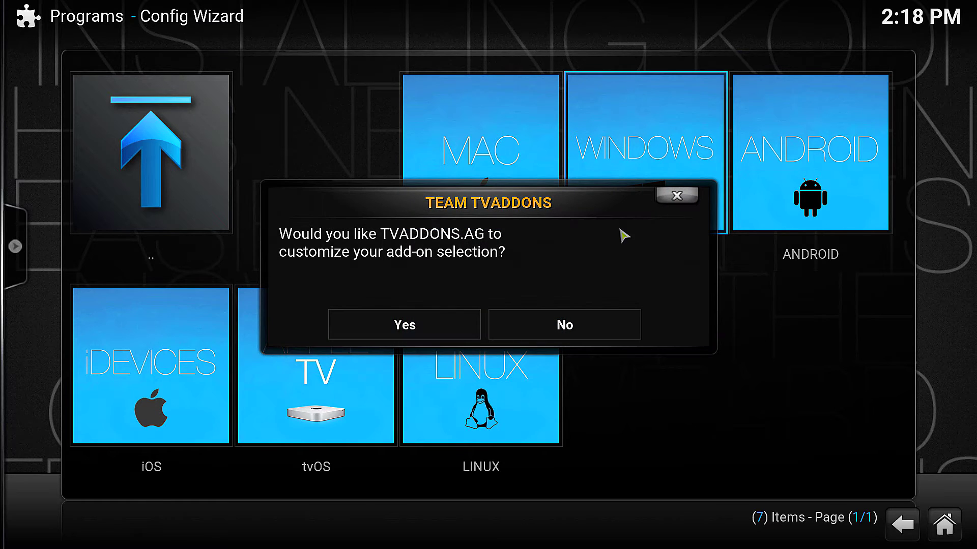
click(415, 323)
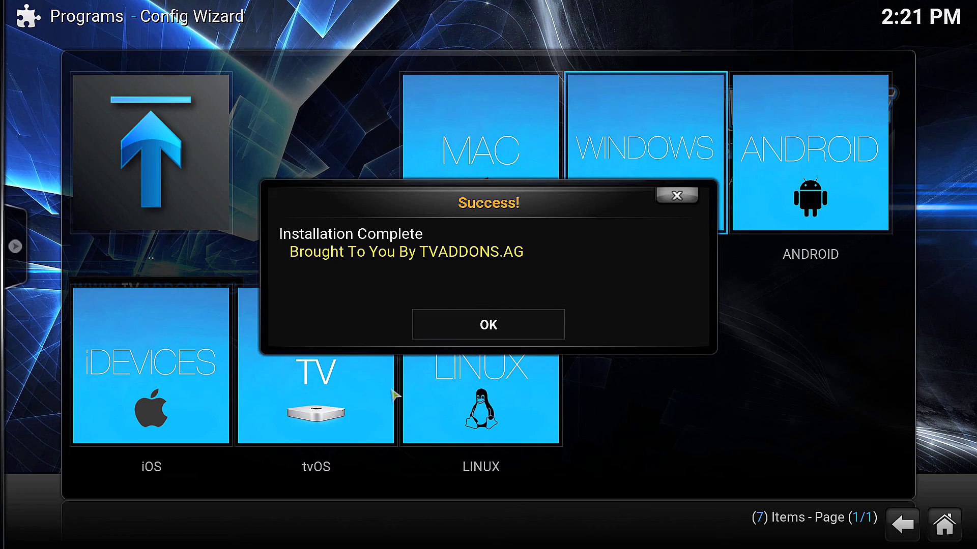
click(460, 328)
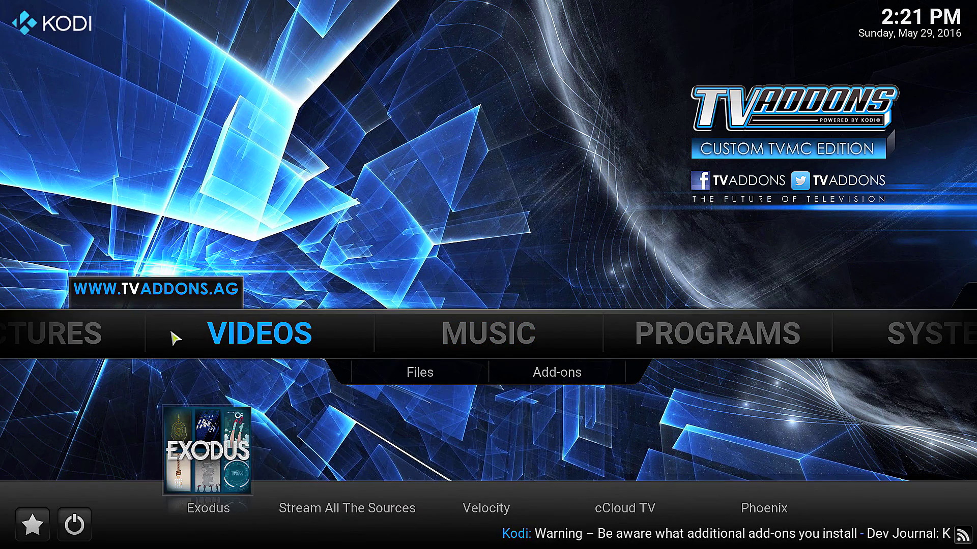
Look over the home screen categories and exit Kodi for a restart
mouse_move(81, 351)
mouse_move(493, 346)
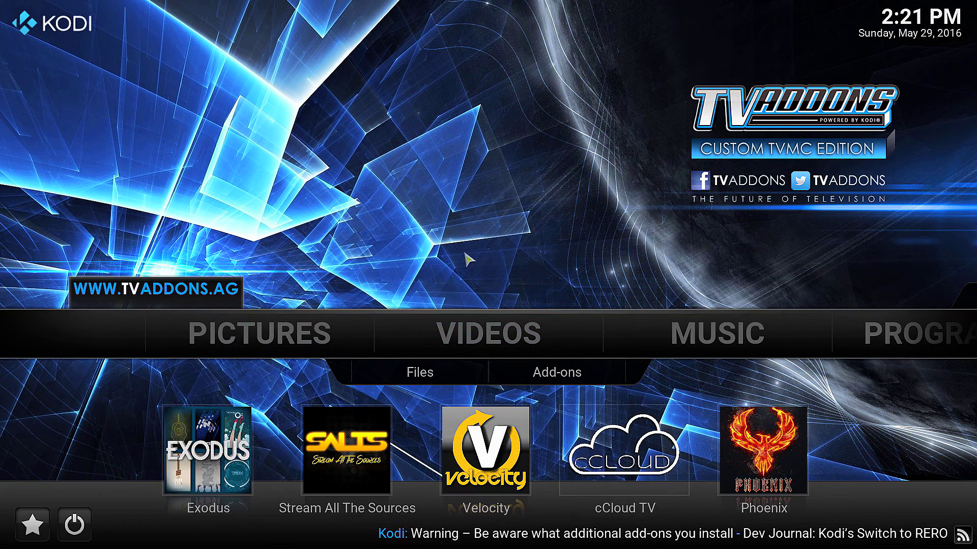
mouse_move(271, 351)
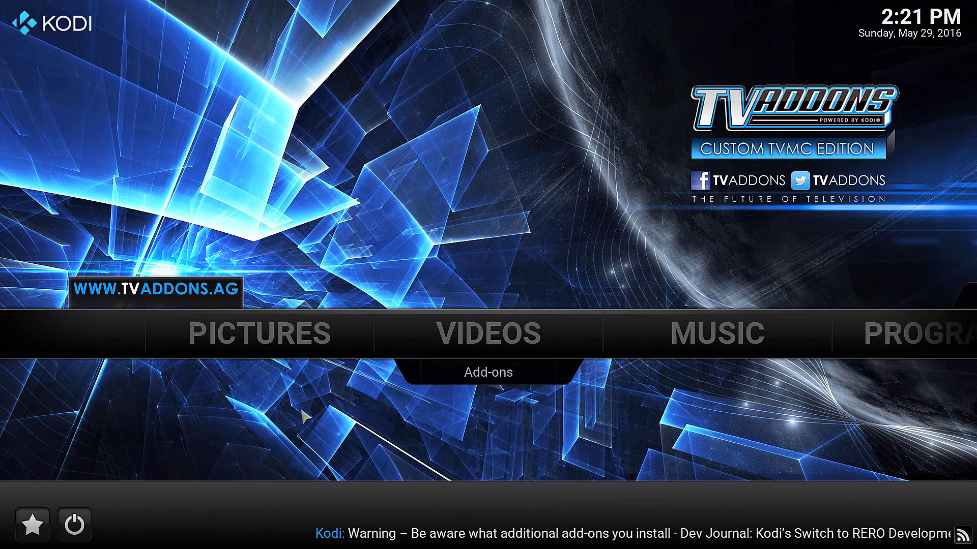
mouse_move(499, 322)
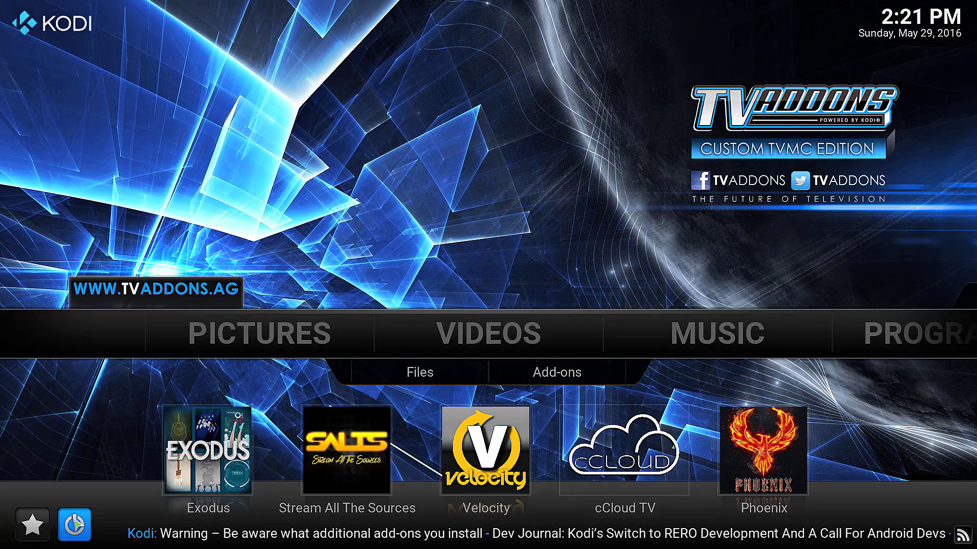
click(76, 523)
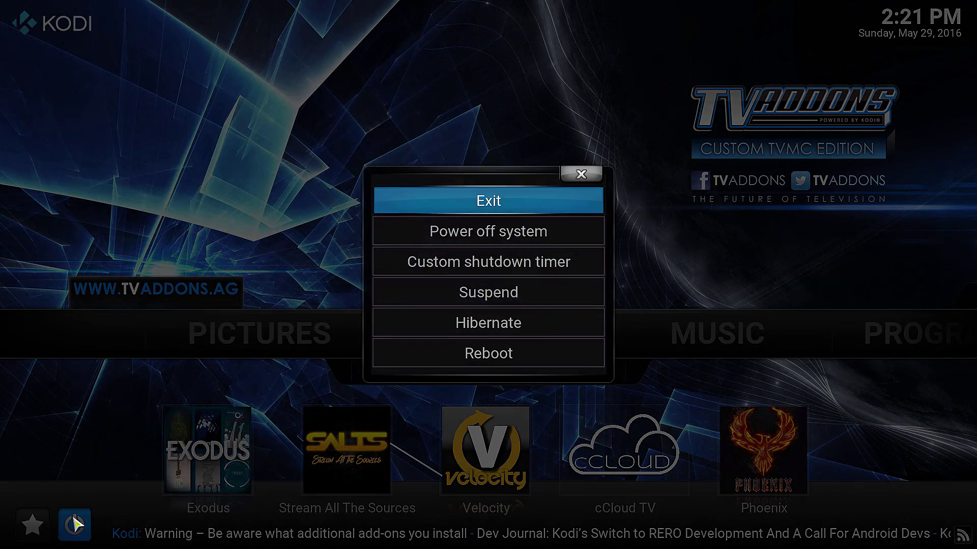
click(467, 204)
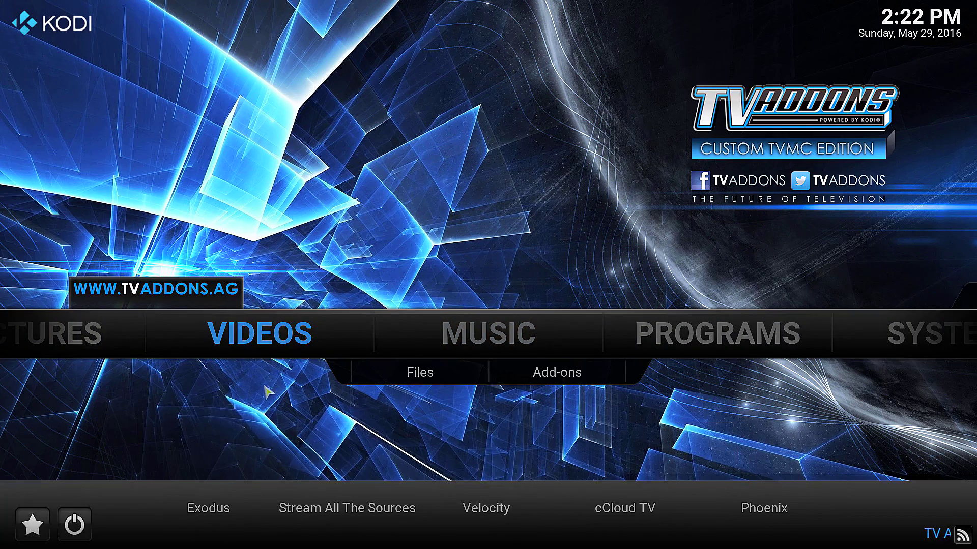
Open the Exodus video add-on, close its changelog, dismiss the donation notice and return to the home screen
click(235, 447)
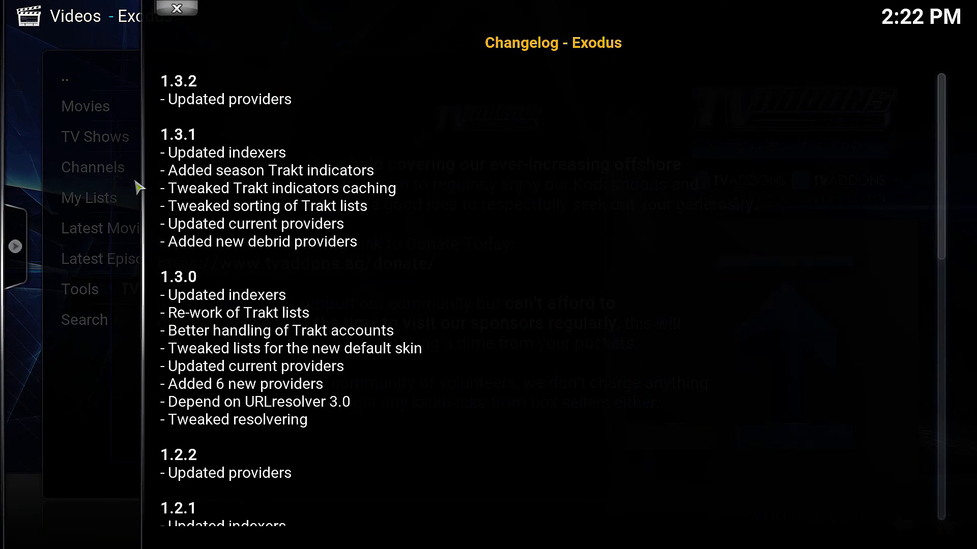
click(173, 20)
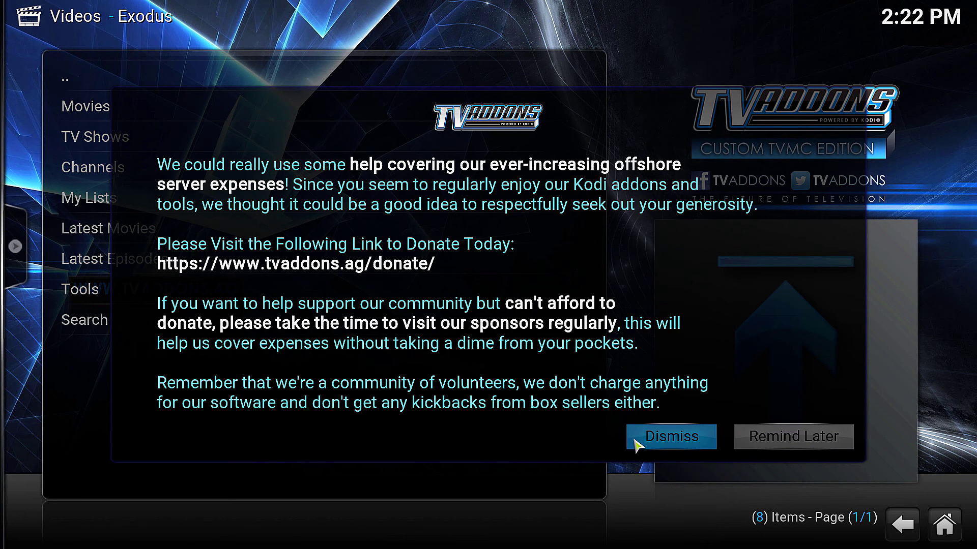
click(650, 440)
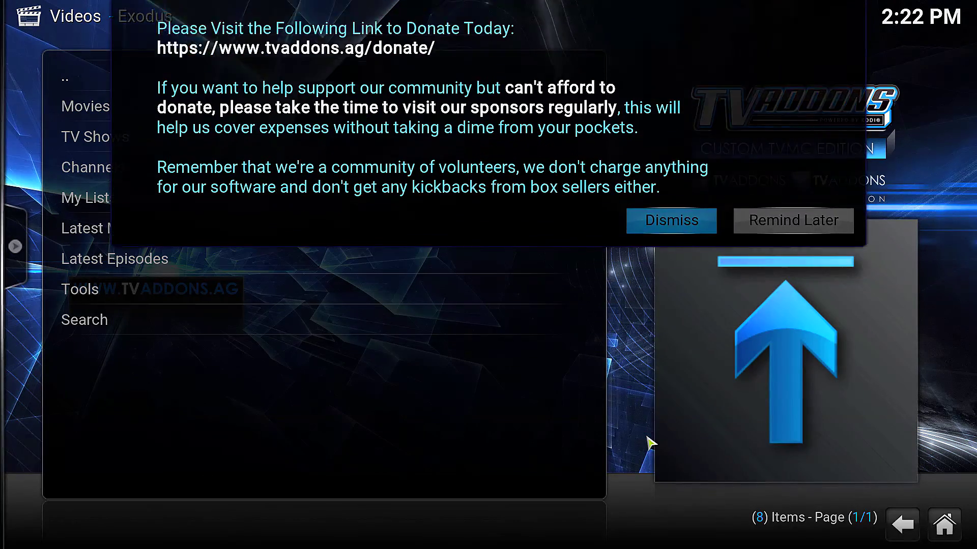
click(940, 527)
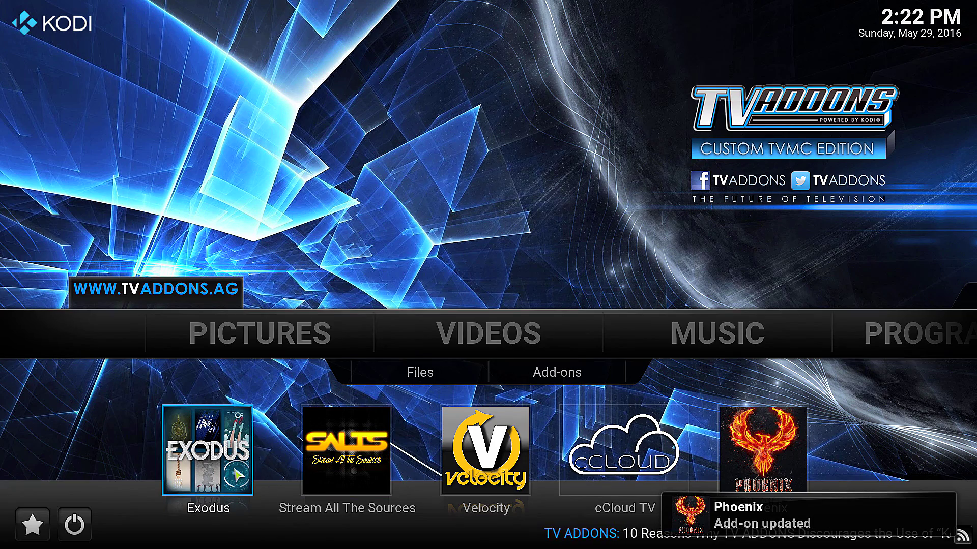
Clear the cache from the Exodus add-on's Tools, confirm it and return to the home screen
click(229, 467)
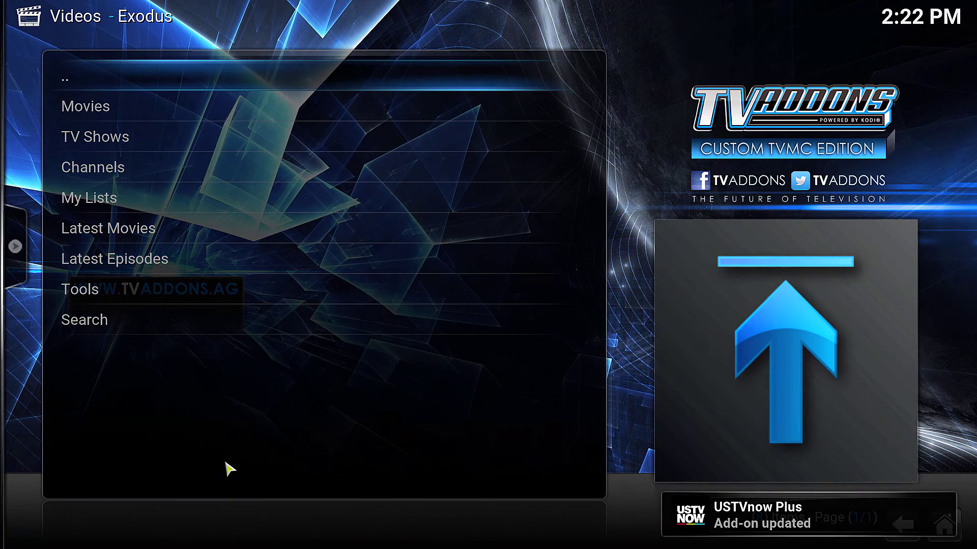
click(167, 304)
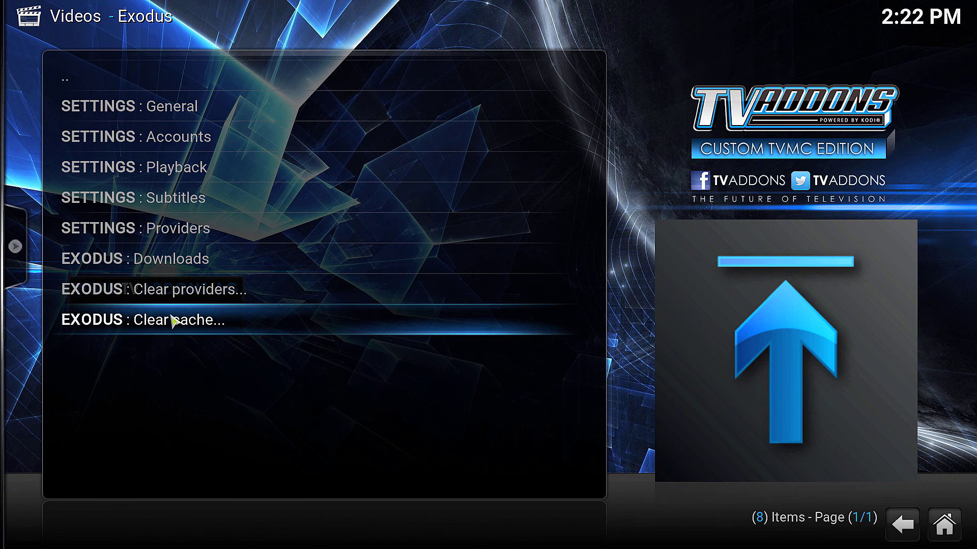
click(172, 320)
click(404, 326)
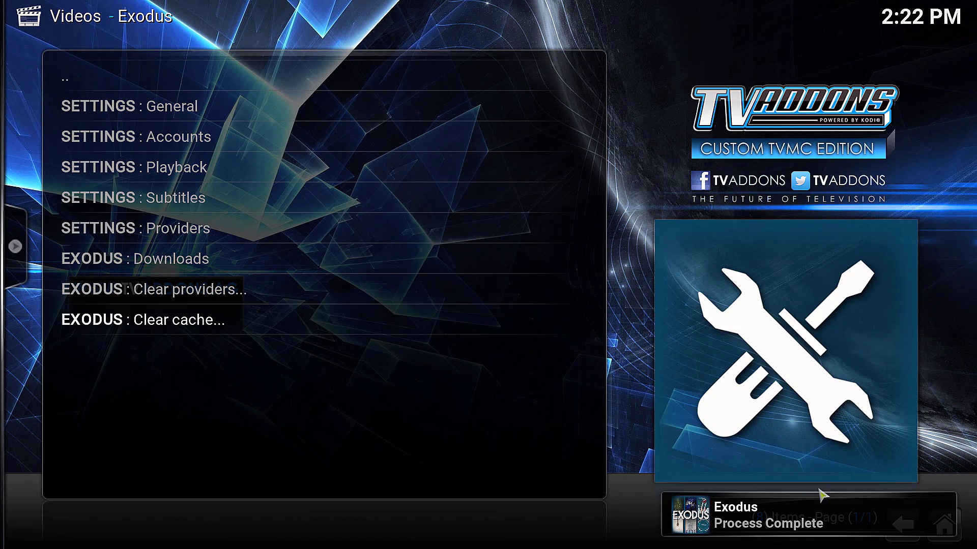
click(944, 528)
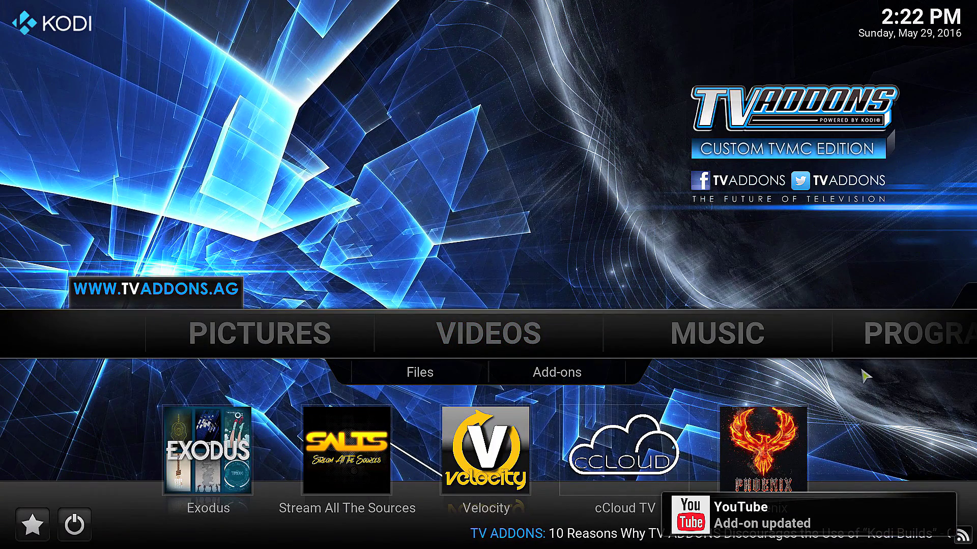
Browse the Music and Programs add-on shortcuts on the home screen and exit Kodi
scroll(874, 336, down, 1)
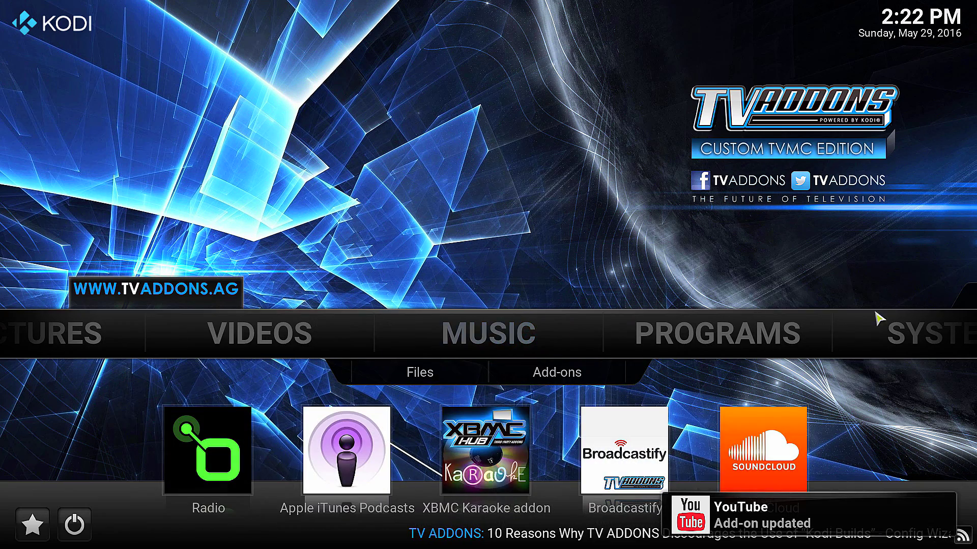
mouse_move(772, 335)
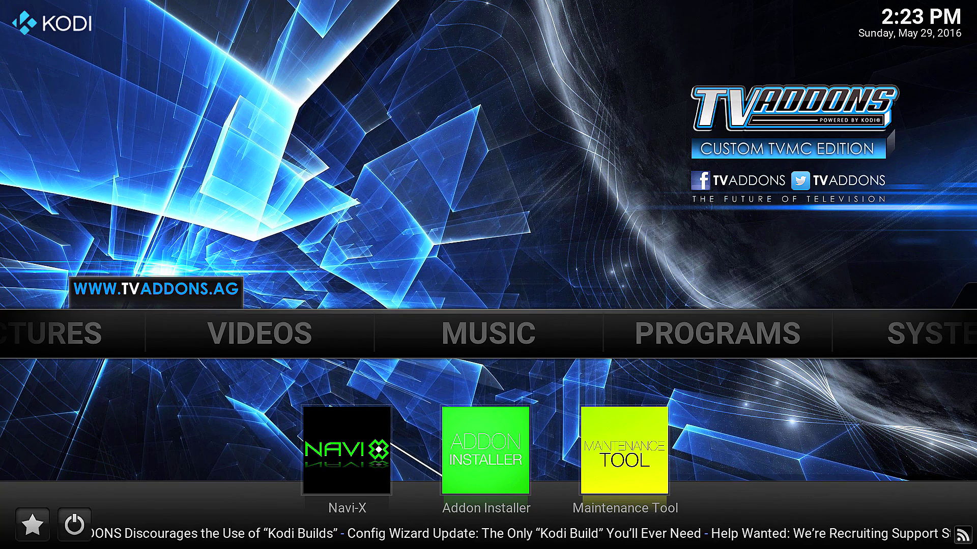
key(Left)
click(74, 524)
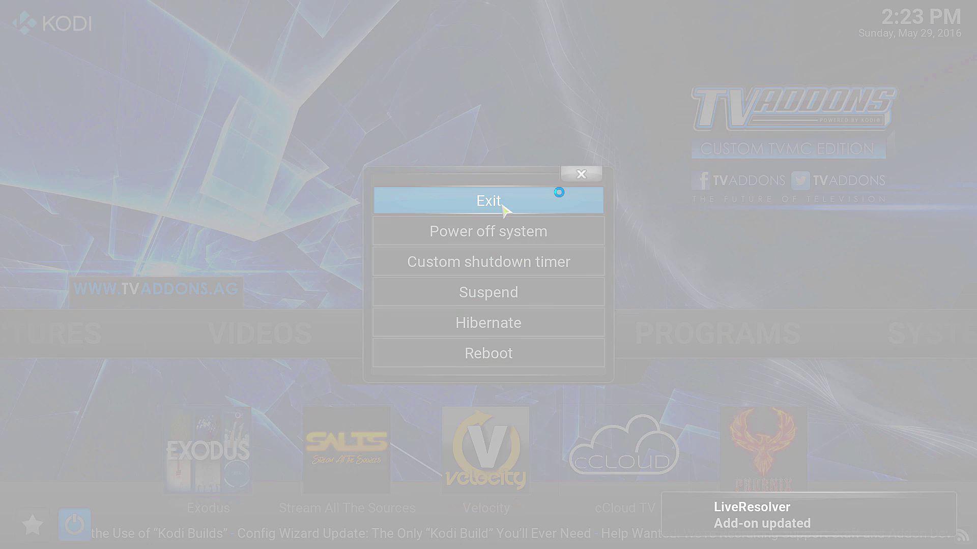
click(504, 207)
click(467, 290)
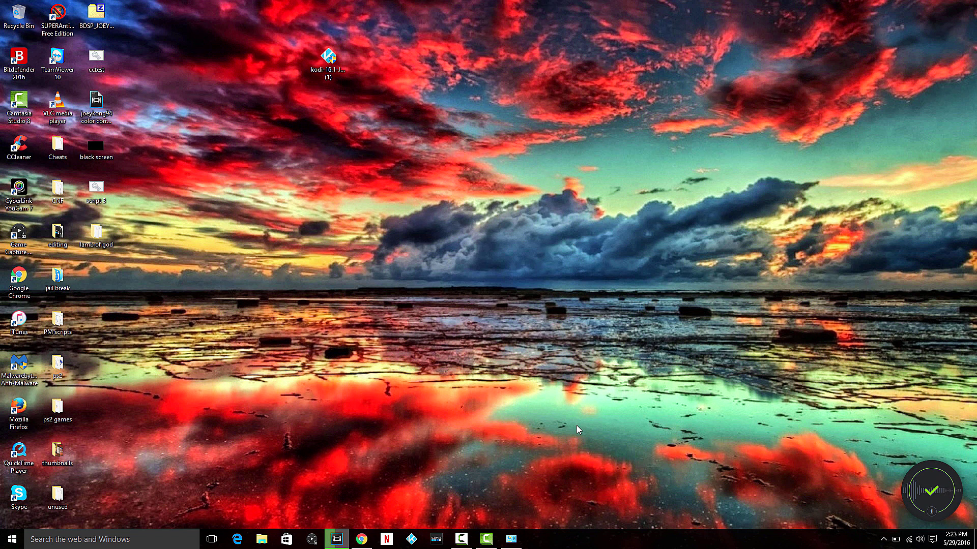
click(461, 540)
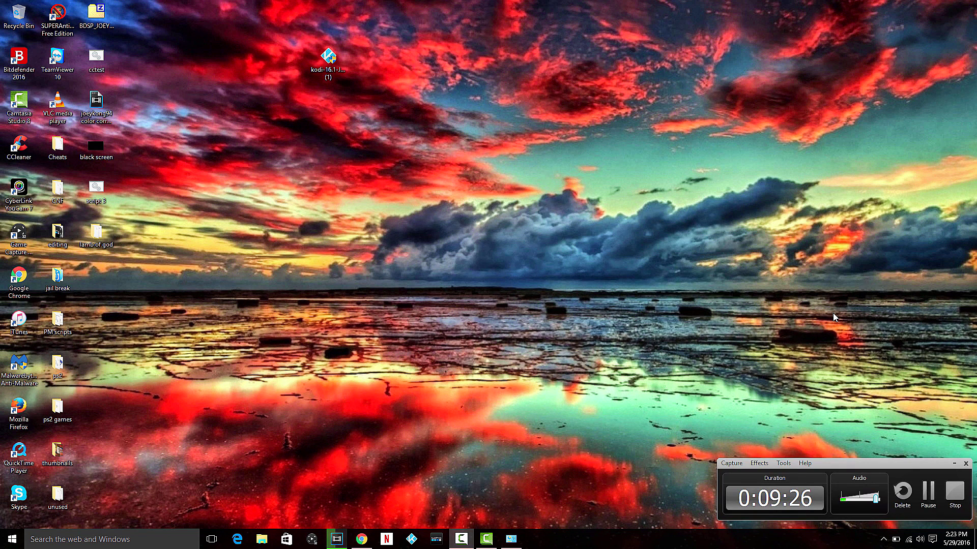